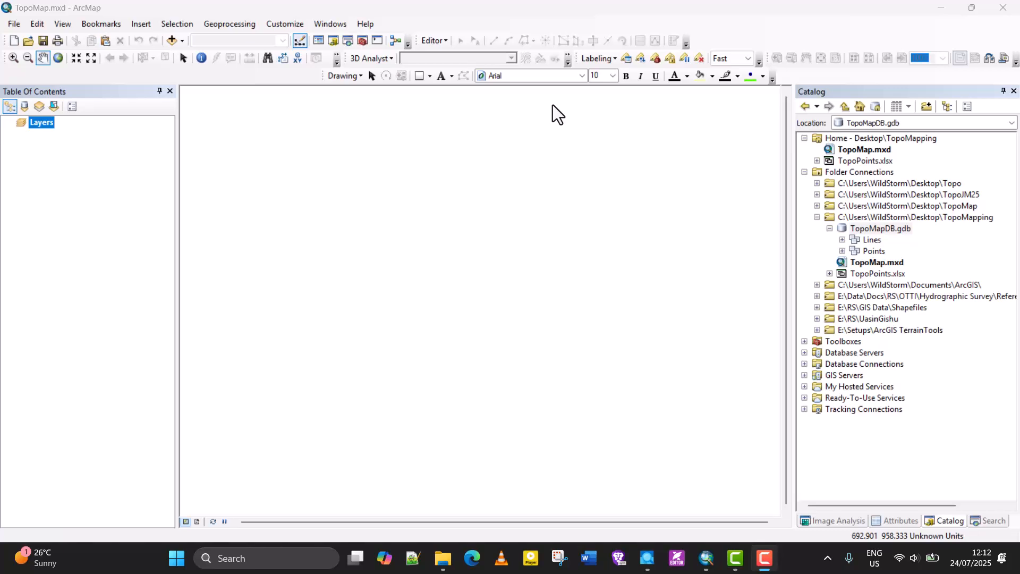
Open the Add XY Data dialog and place it over the middle of the empty map.
{"action": "left_click", "coordinate": [613, 0]}
{"action": "left_click", "coordinate": [13, 25]}
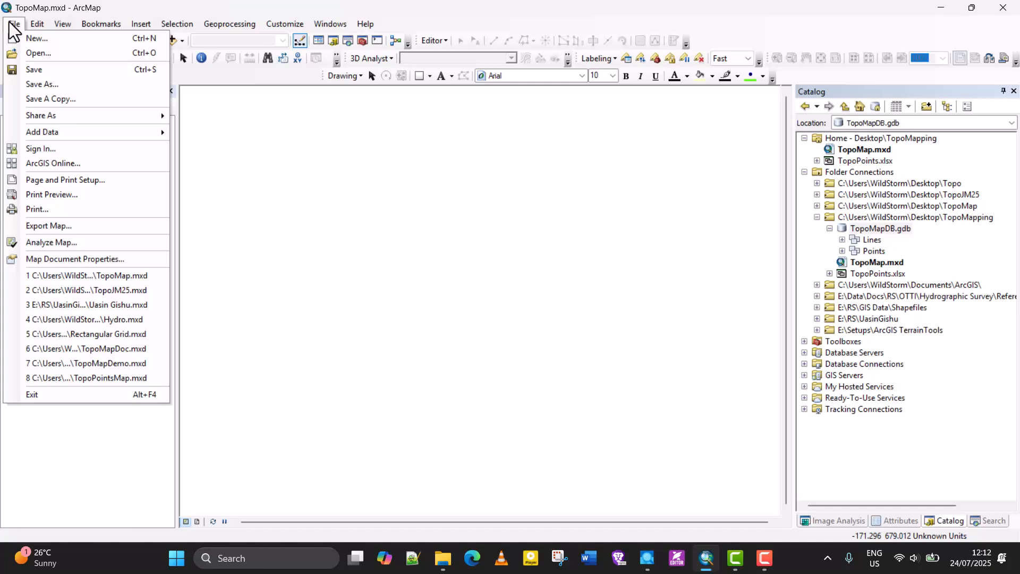
{"action": "mouse_move", "coordinate": [74, 139]}
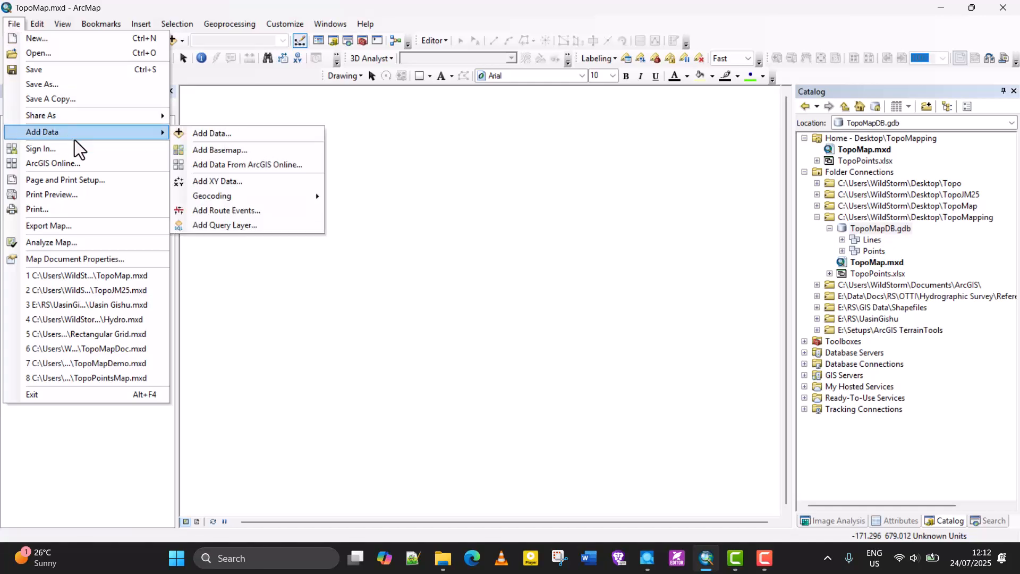
{"action": "left_click", "coordinate": [245, 182]}
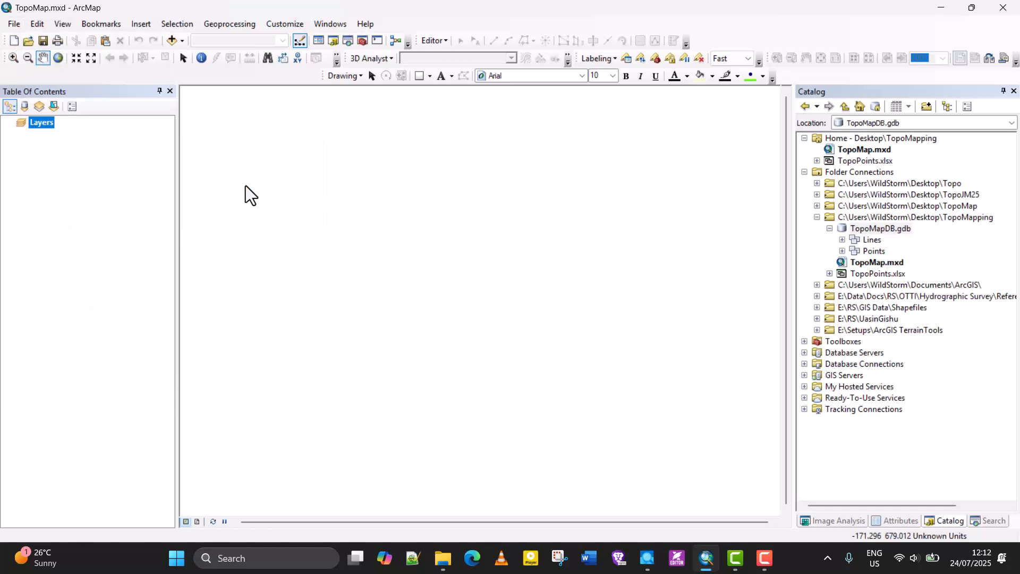
{"action": "left_click_drag", "start_coordinate": [470, 93], "coordinate": [194, 47]}
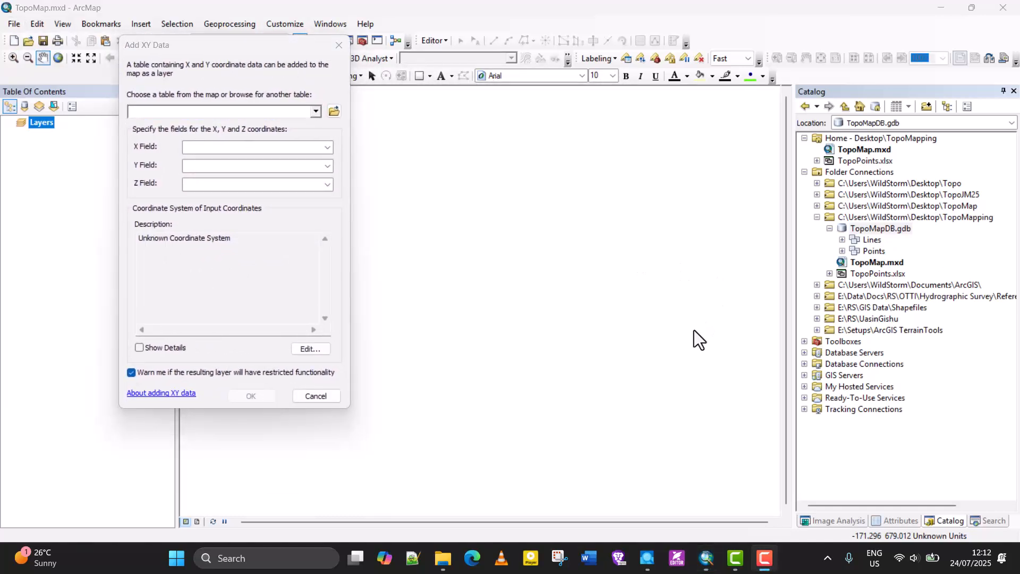
{"action": "left_click_drag", "start_coordinate": [236, 52], "coordinate": [398, 95]}
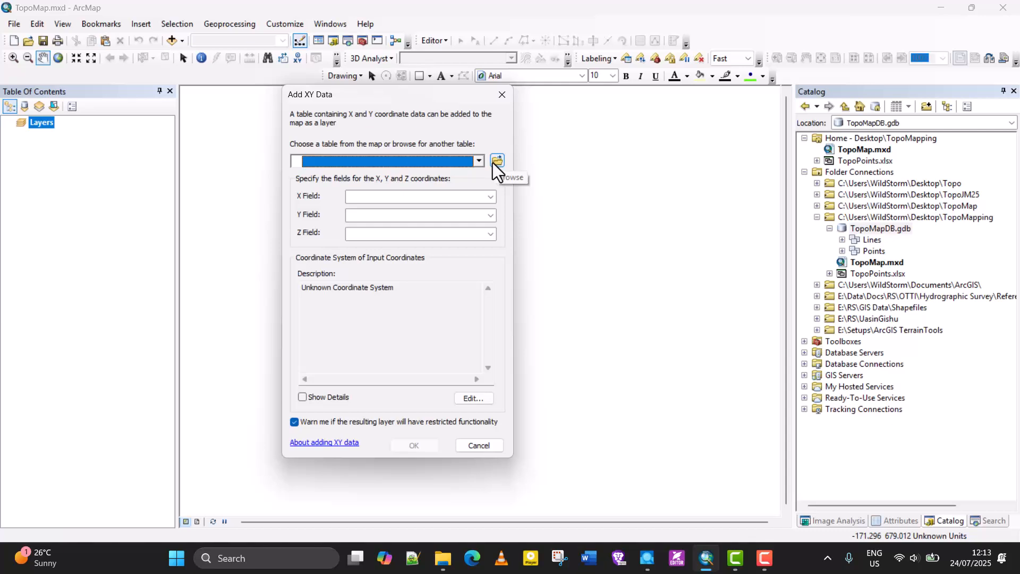
Browse for the input table in the connected Desktop\TopoMapping folder.
{"action": "left_click", "coordinate": [475, 163]}
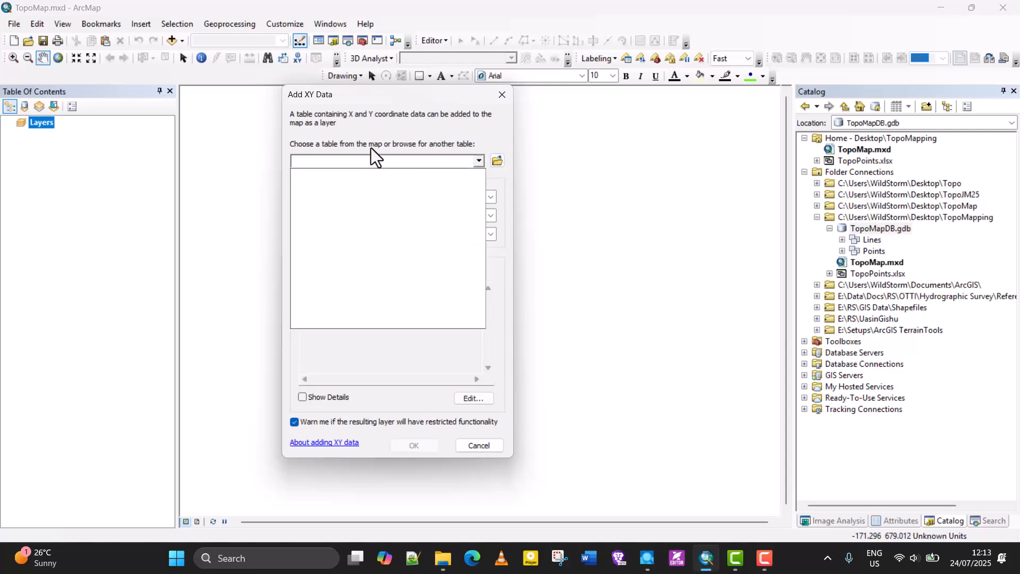
{"action": "left_click", "coordinate": [430, 159]}
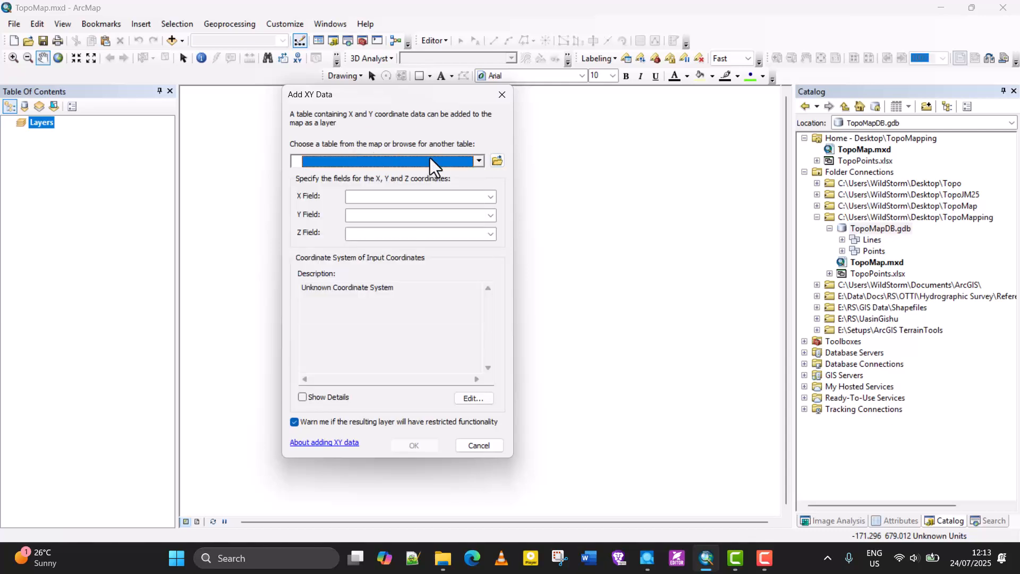
{"action": "left_click", "coordinate": [497, 161]}
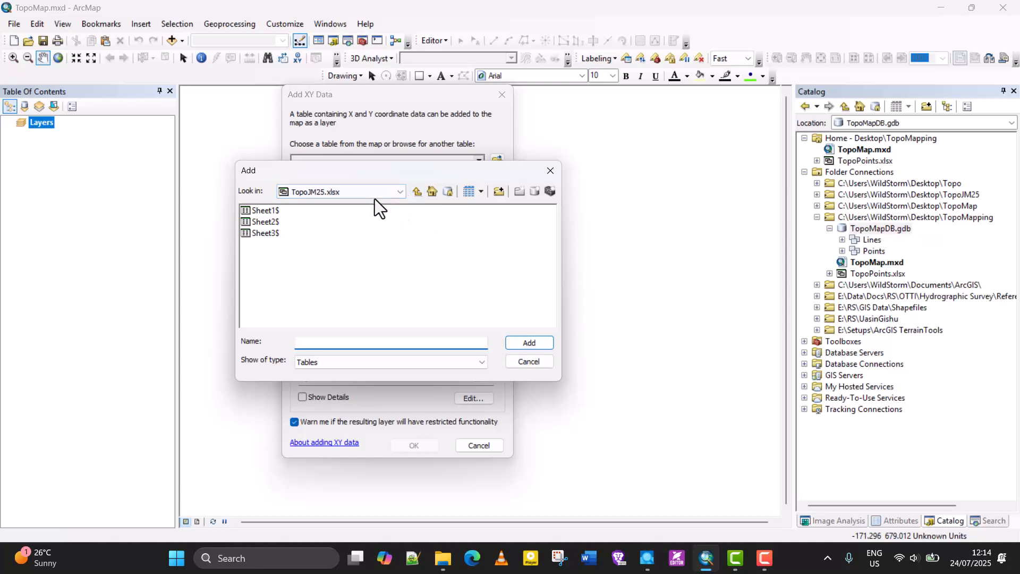
{"action": "left_click", "coordinate": [396, 198]}
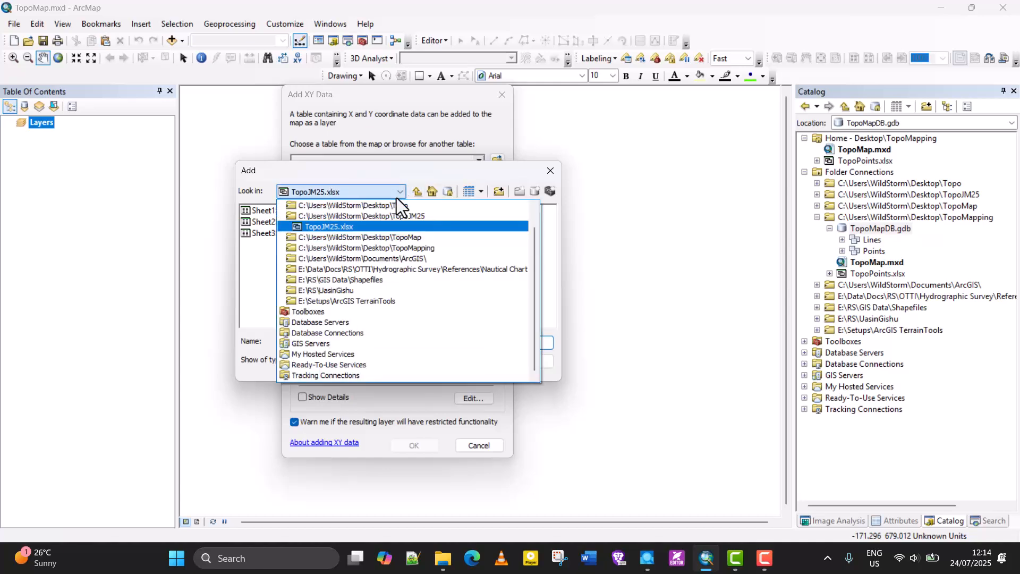
{"action": "left_click", "coordinate": [397, 197]}
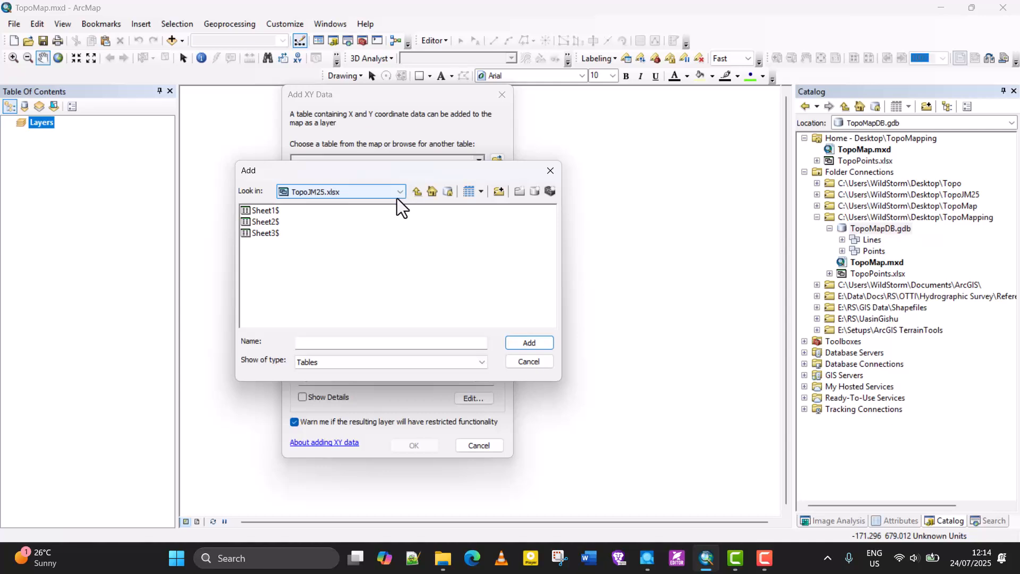
{"action": "left_click", "coordinate": [400, 191]}
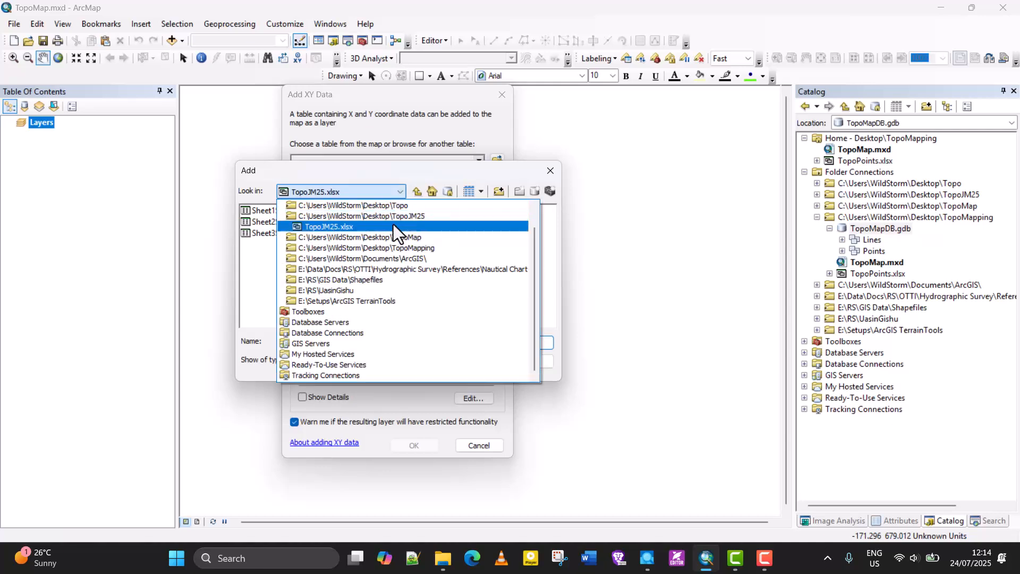
{"action": "scroll", "coordinate": [393, 224], "scroll_direction": "up", "scroll_amount": 1}
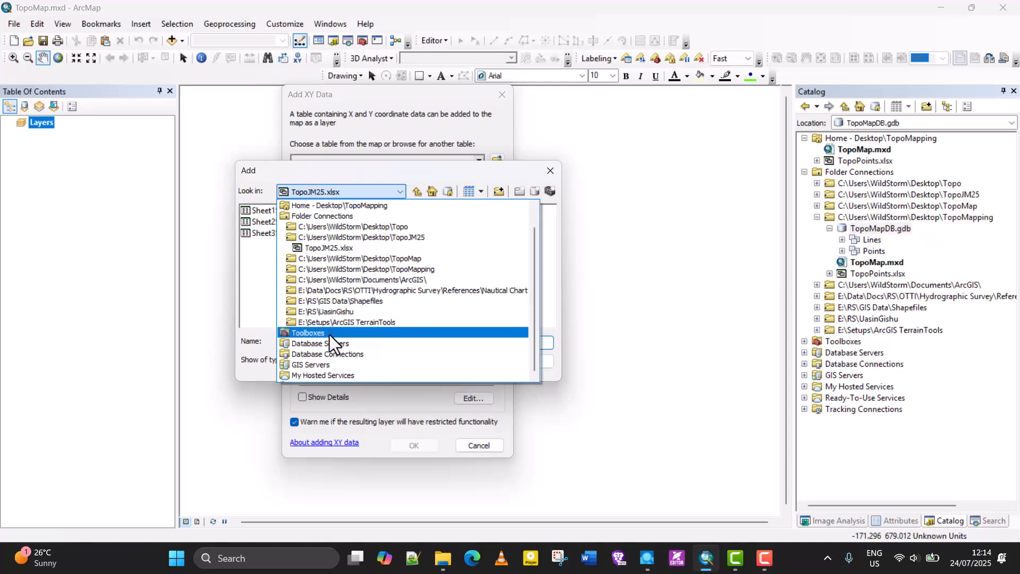
{"action": "scroll", "coordinate": [329, 334], "scroll_direction": "down", "scroll_amount": 2}
{"action": "scroll", "coordinate": [328, 334], "scroll_direction": "up", "scroll_amount": 2}
{"action": "left_click", "coordinate": [333, 216]}
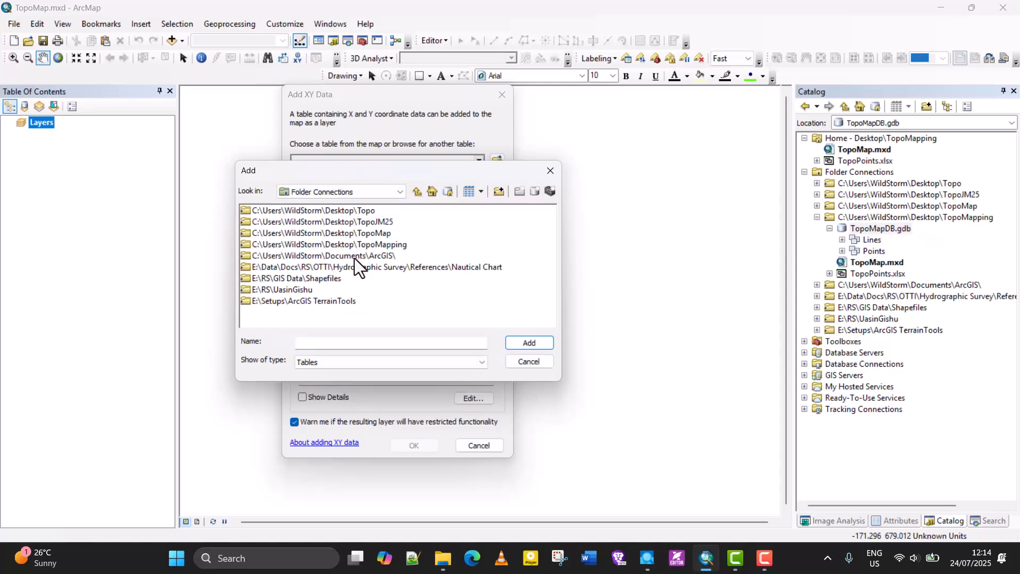
{"action": "left_click", "coordinate": [369, 246]}
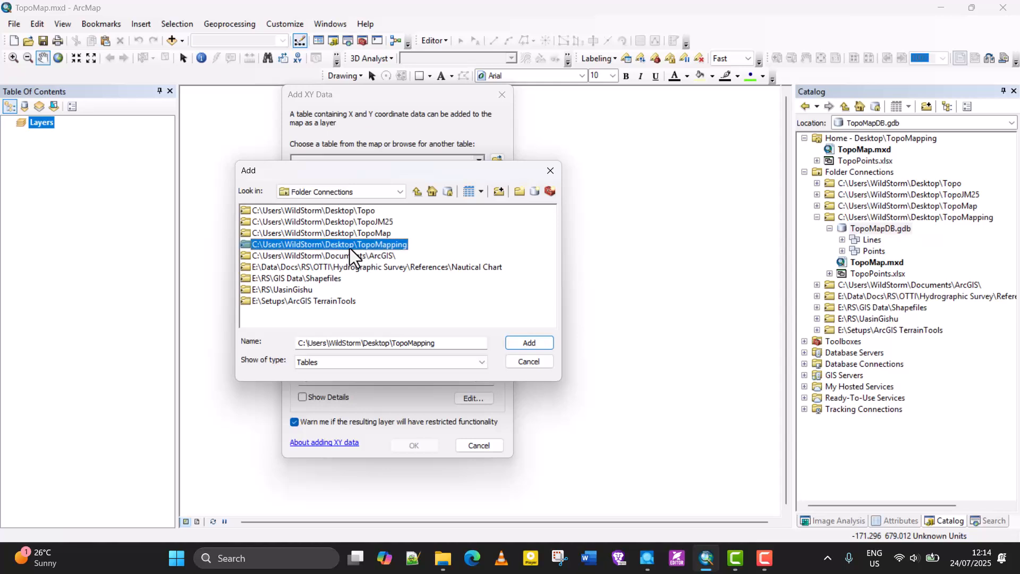
{"action": "double_click", "coordinate": [347, 247]}
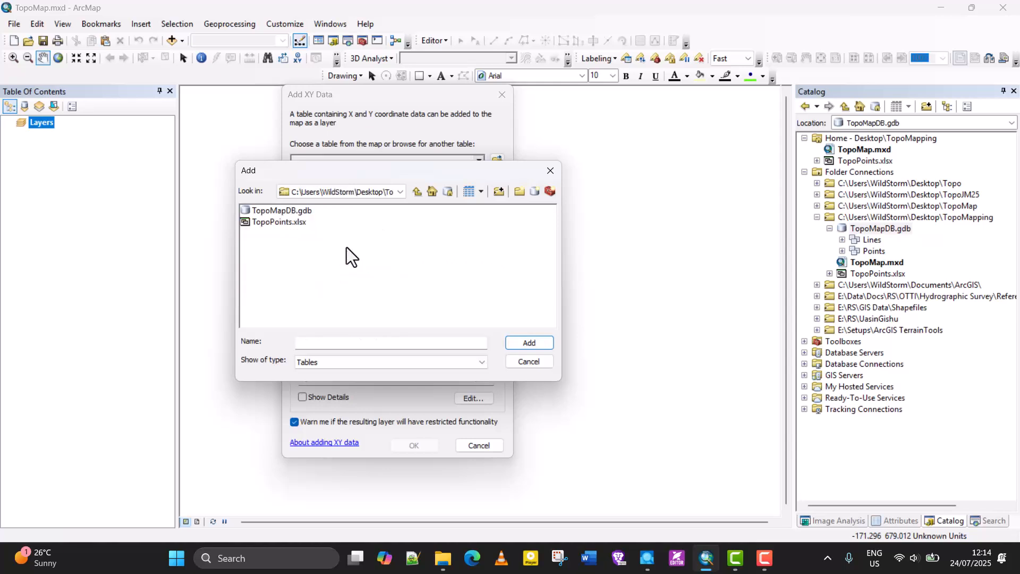
{"action": "left_click", "coordinate": [295, 225]}
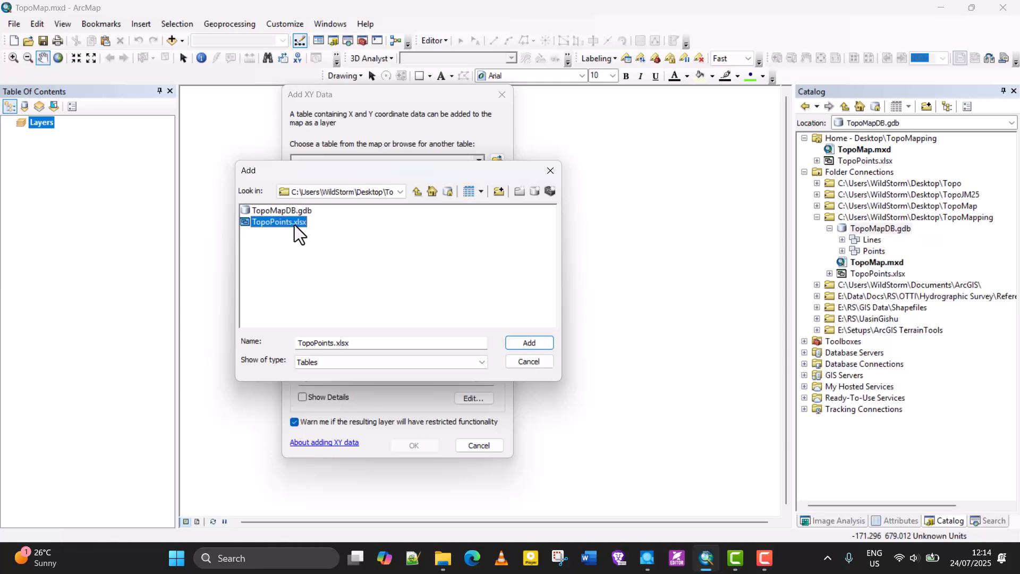
{"action": "double_click", "coordinate": [295, 226]}
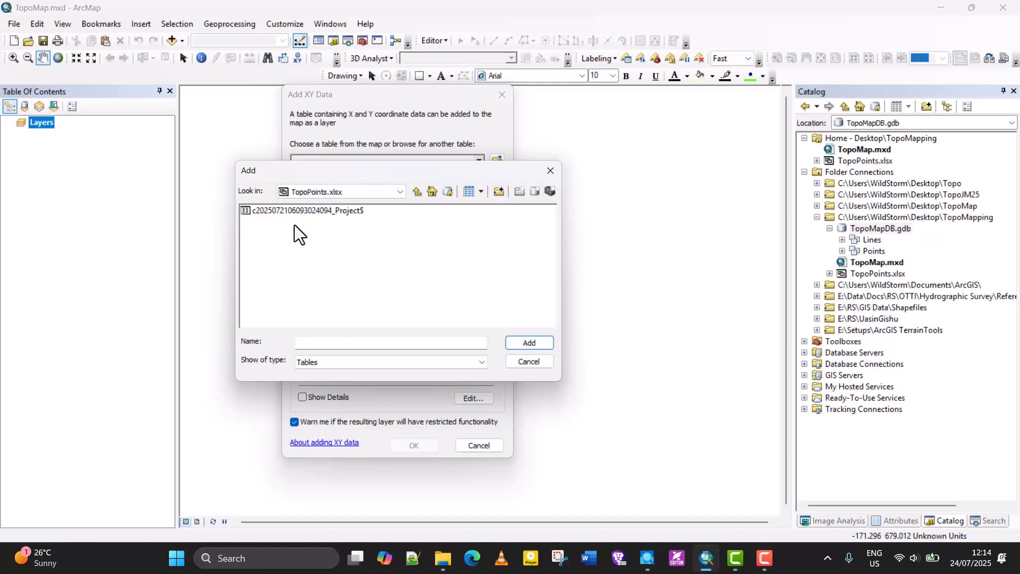
{"action": "double_click", "coordinate": [322, 213]}
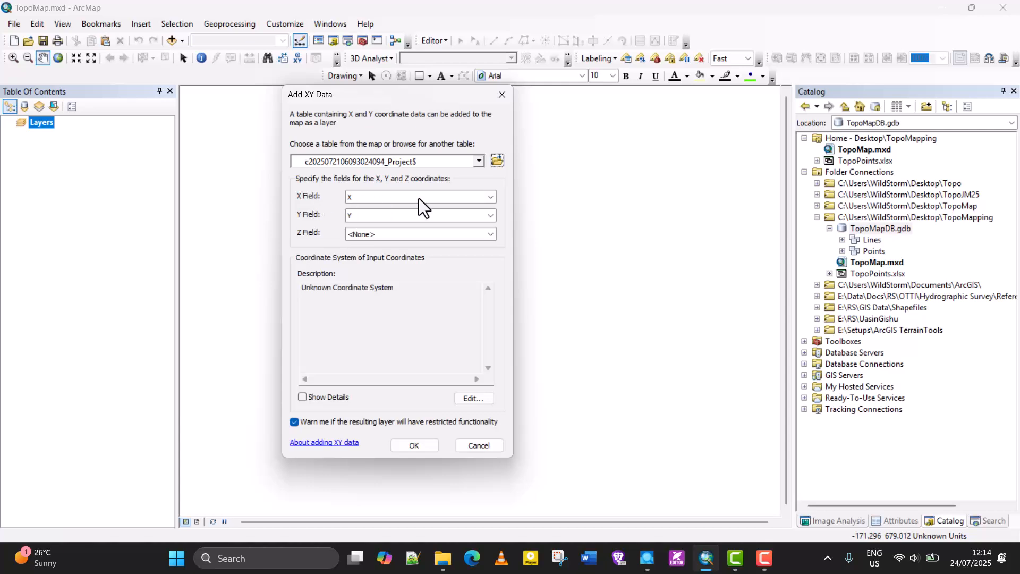
Keep X and Y as the X and Y fields and set the Z field to Z.
{"action": "left_click", "coordinate": [477, 198]}
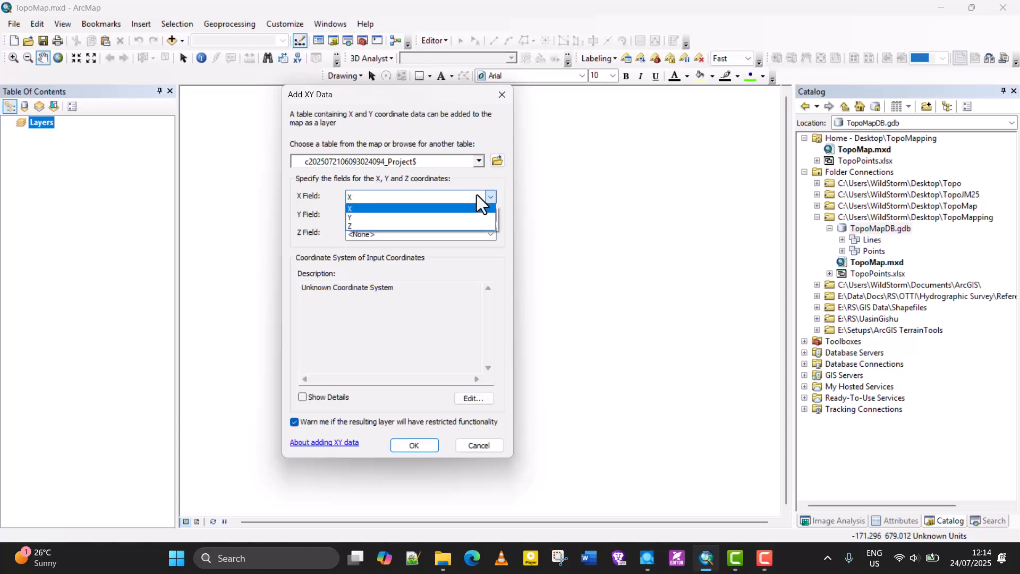
{"action": "left_click", "coordinate": [477, 196]}
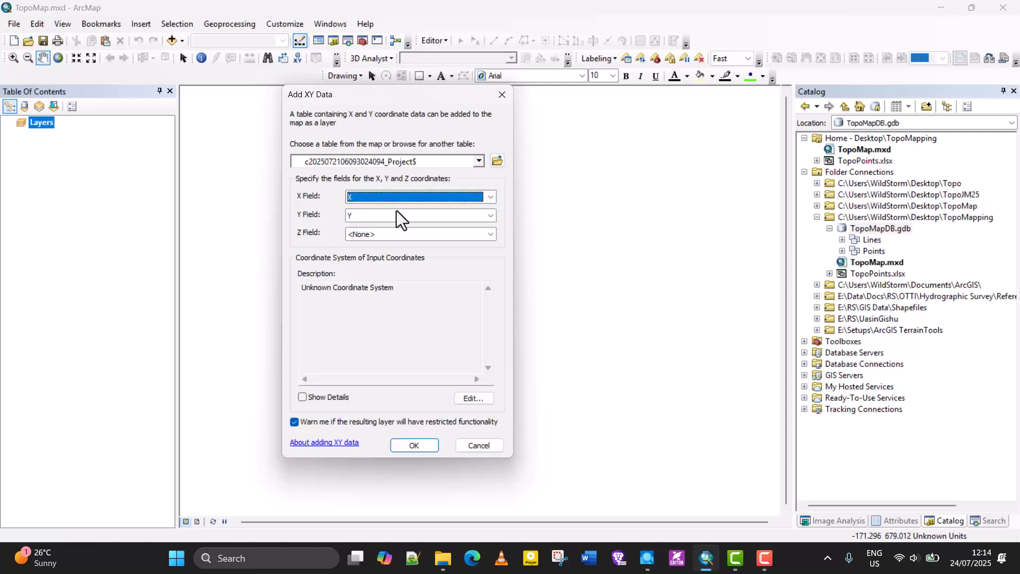
{"action": "left_click", "coordinate": [461, 215]}
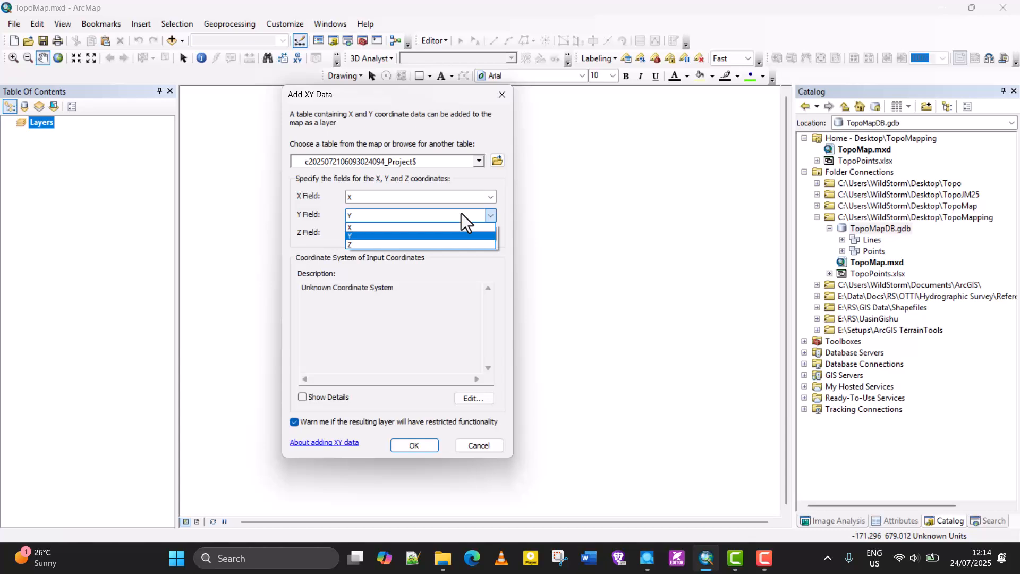
{"action": "left_click", "coordinate": [461, 214]}
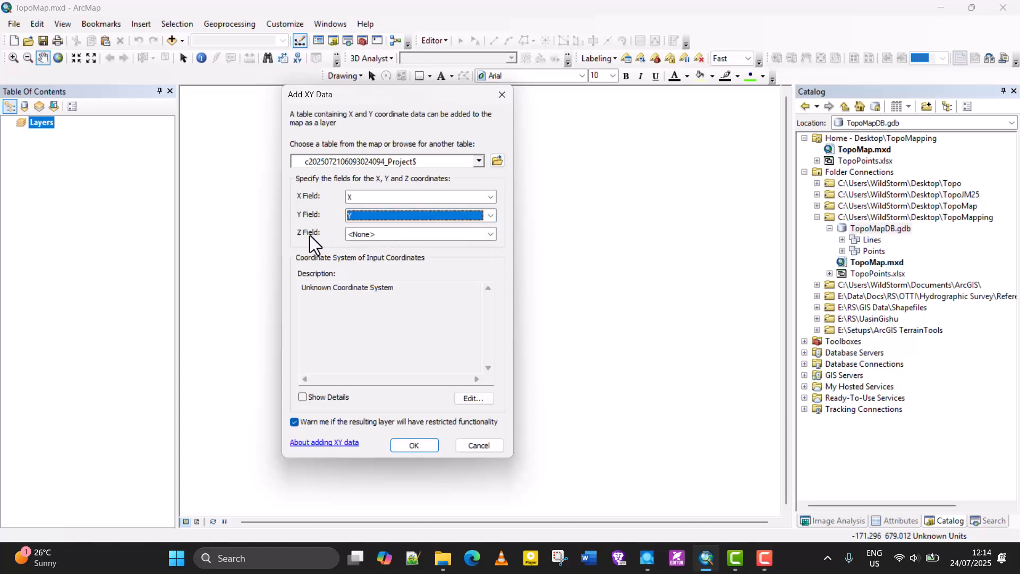
{"action": "left_click", "coordinate": [409, 234]}
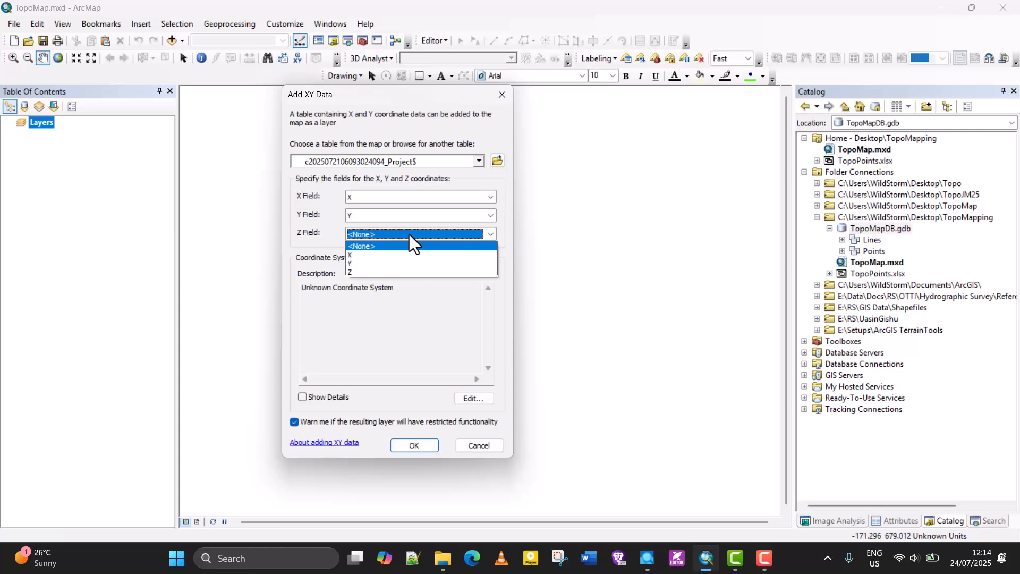
{"action": "left_click", "coordinate": [385, 267]}
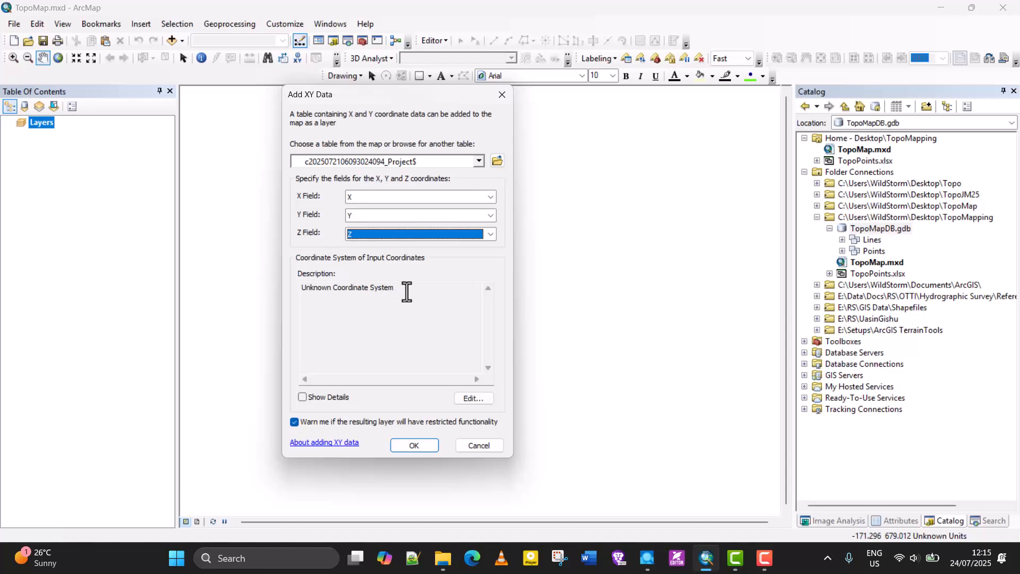
Add the XY points to the map without defining a coordinate system, accepting the Object-ID notice, and save the map document.
{"action": "left_click_drag", "start_coordinate": [407, 286], "coordinate": [302, 288]}
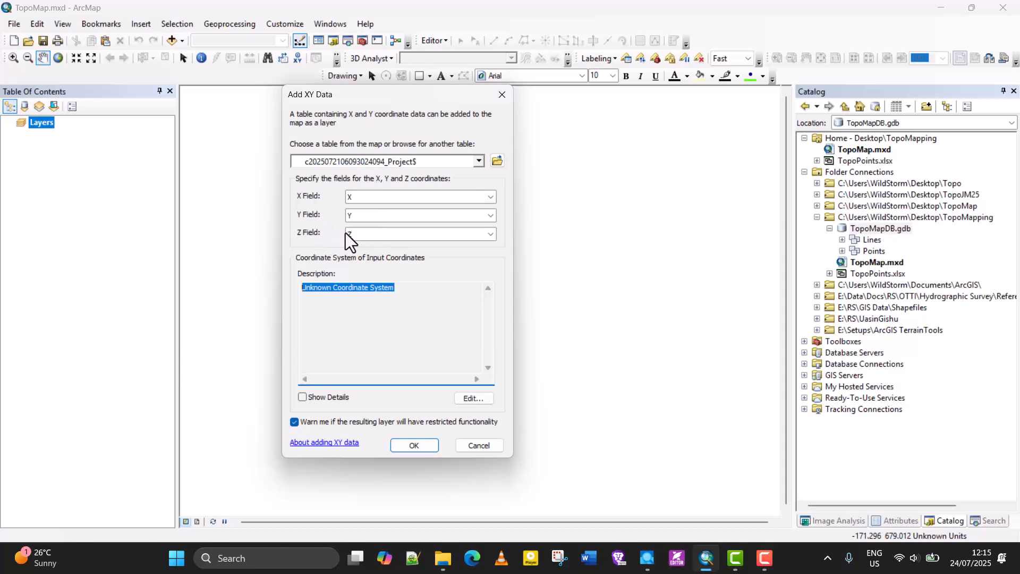
{"action": "left_click", "coordinate": [414, 445]}
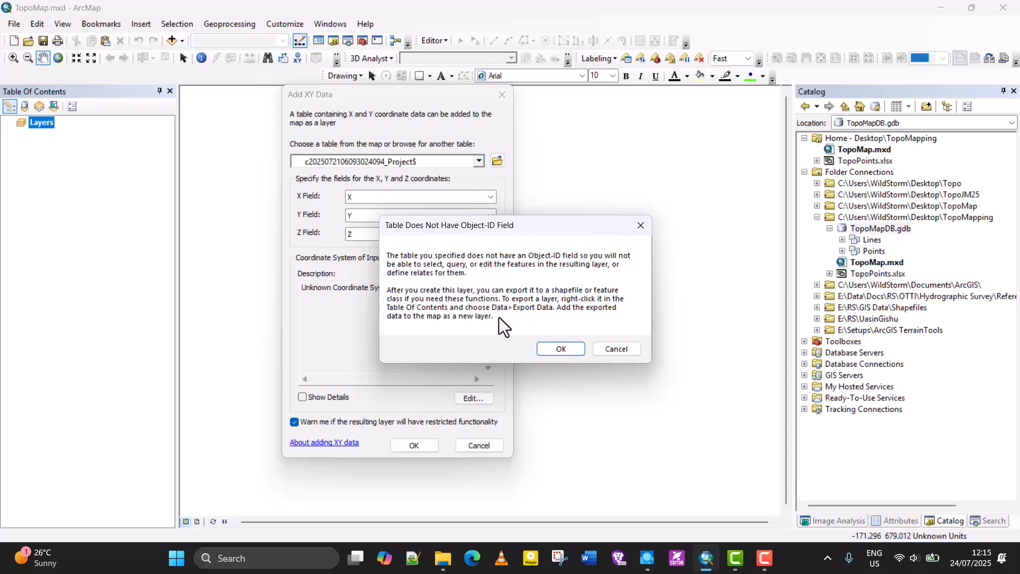
{"action": "left_click", "coordinate": [554, 349]}
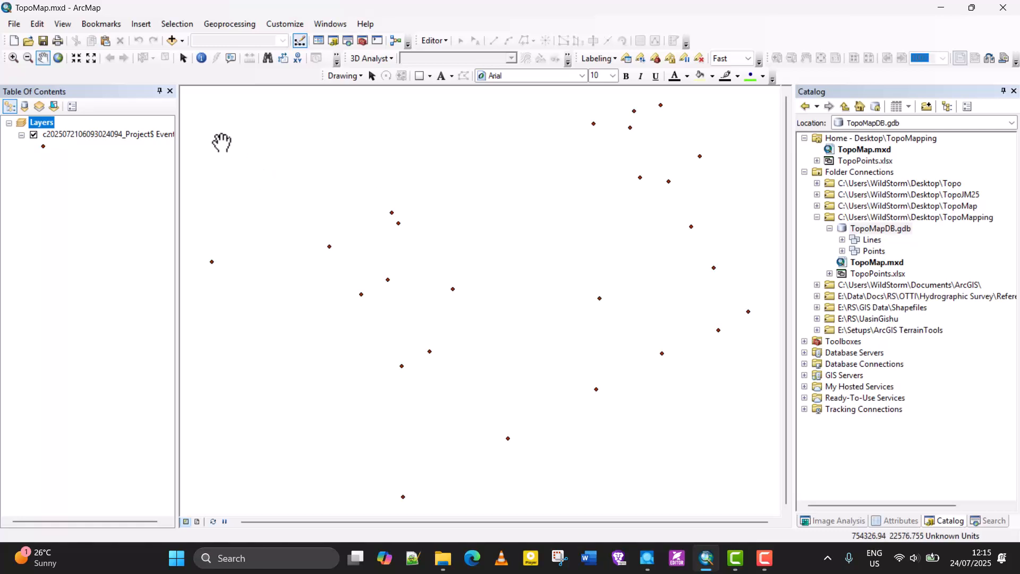
{"action": "left_click", "coordinate": [44, 45]}
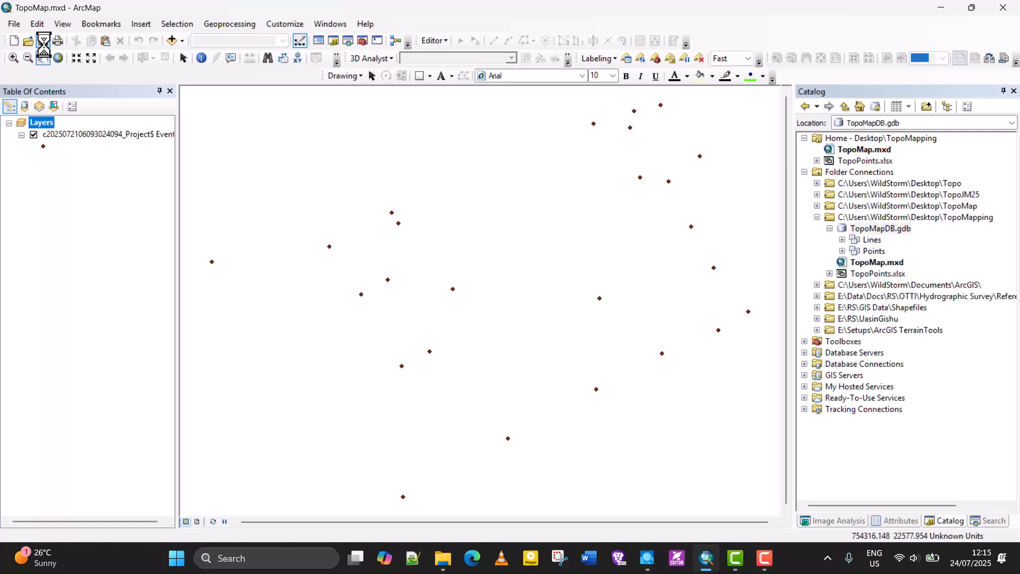
{"action": "left_click", "coordinate": [68, 134]}
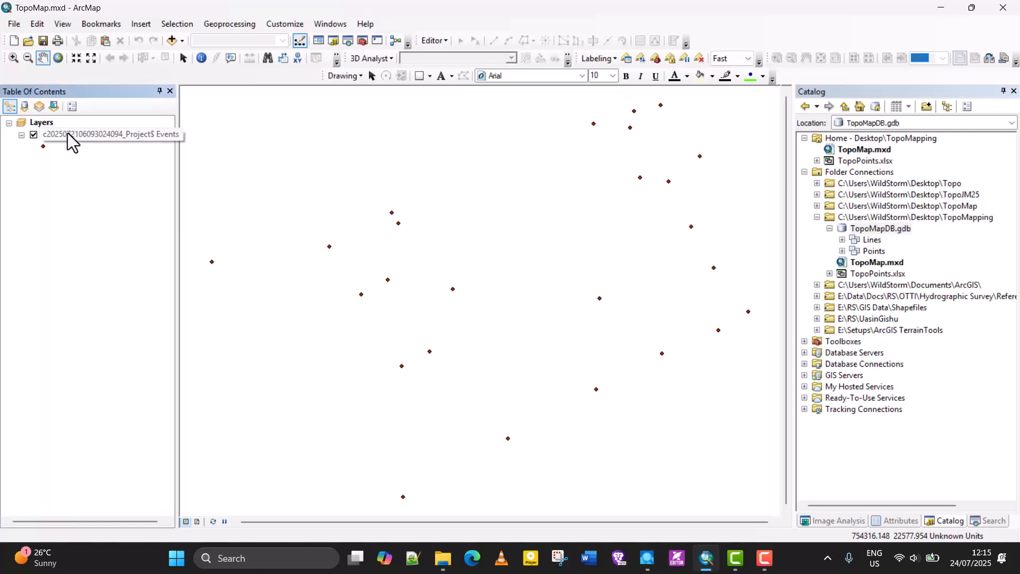
{"action": "left_click", "coordinate": [68, 133]}
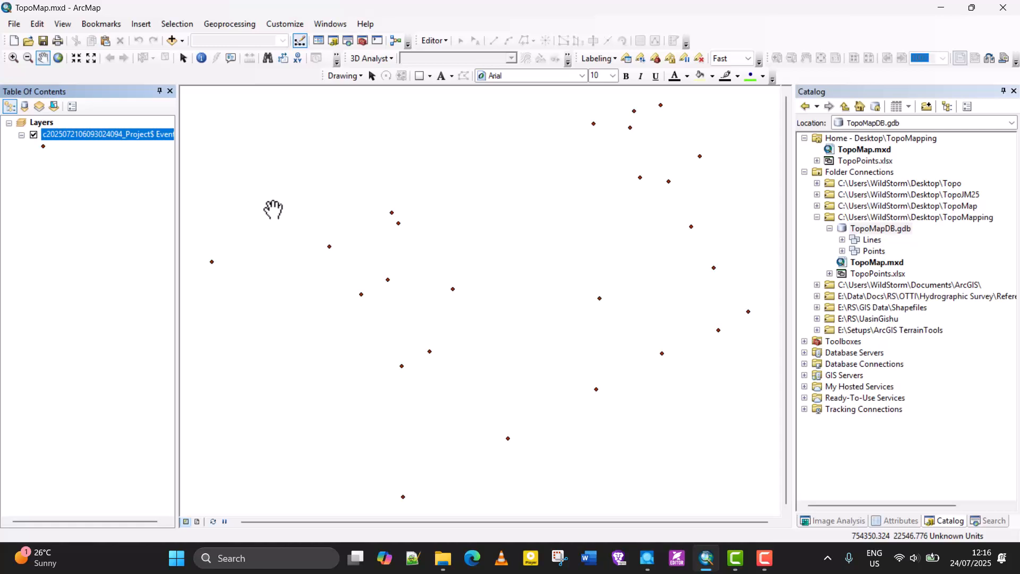
{"action": "right_click", "coordinate": [91, 135]}
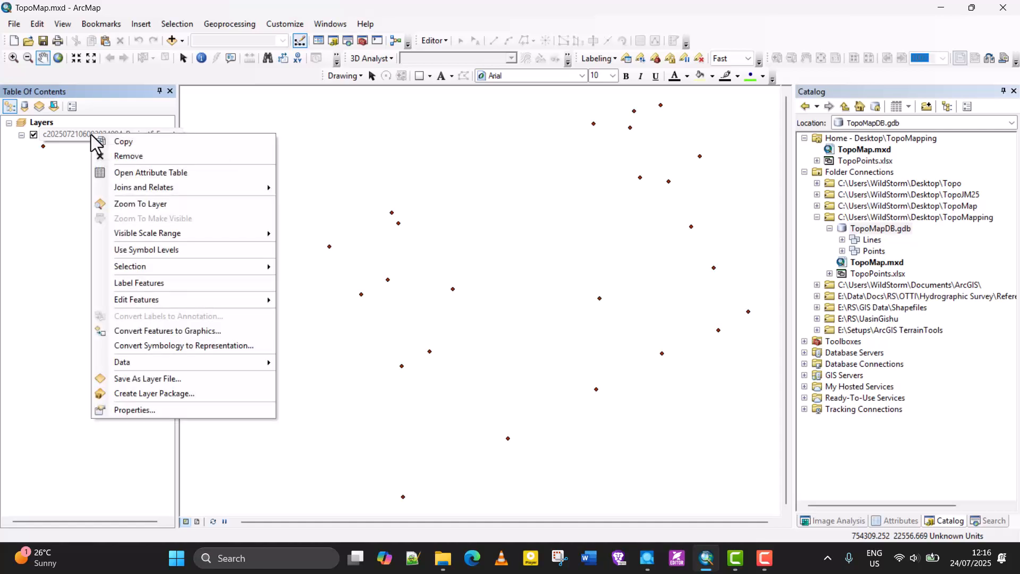
{"action": "mouse_move", "coordinate": [169, 368]}
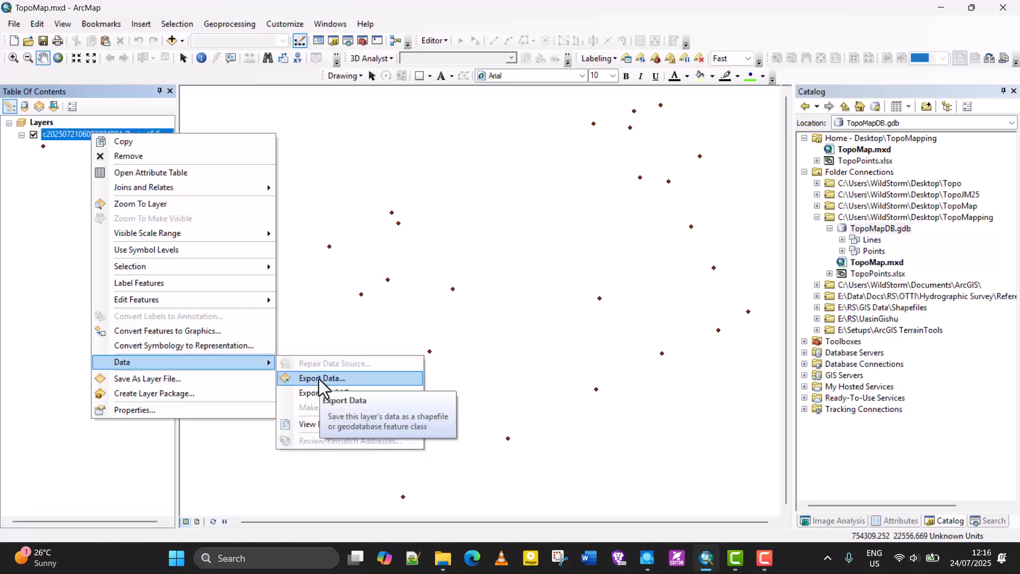
{"action": "left_click", "coordinate": [319, 379]}
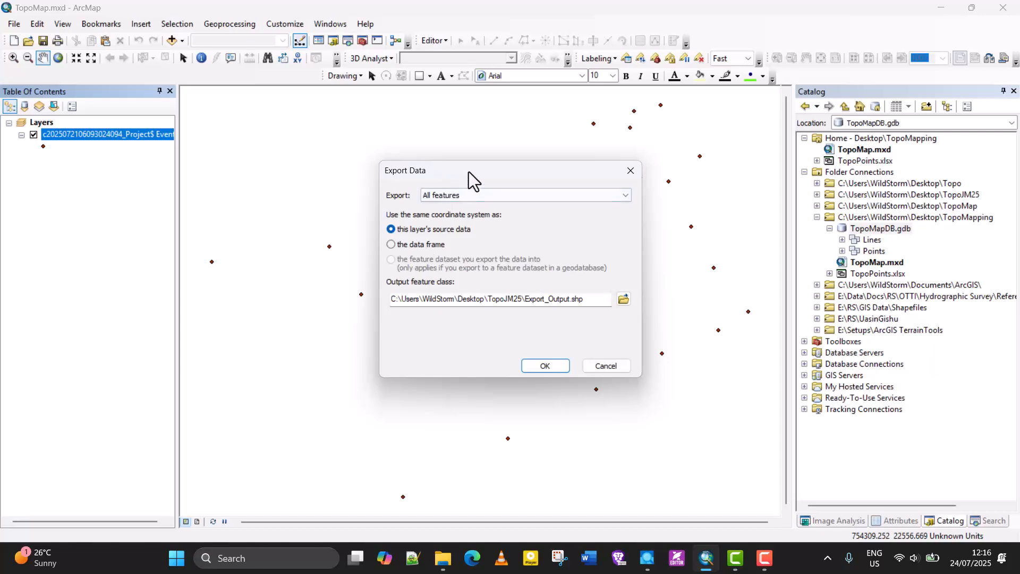
{"action": "left_click_drag", "start_coordinate": [458, 169], "coordinate": [278, 167]}
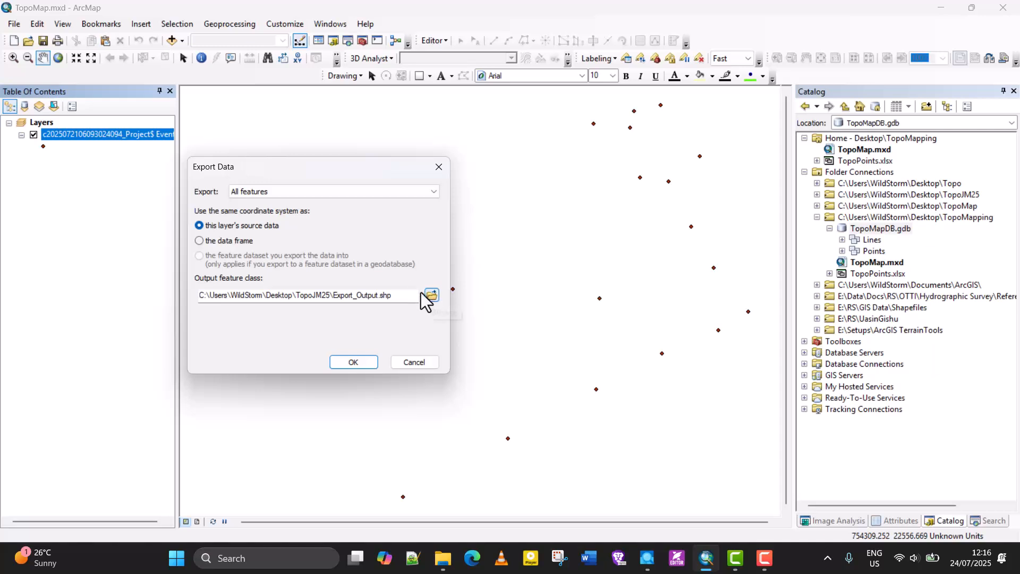
Set the export's output location to the connected Desktop\TopoMapping folder.
{"action": "left_click_drag", "start_coordinate": [394, 296], "coordinate": [196, 295]}
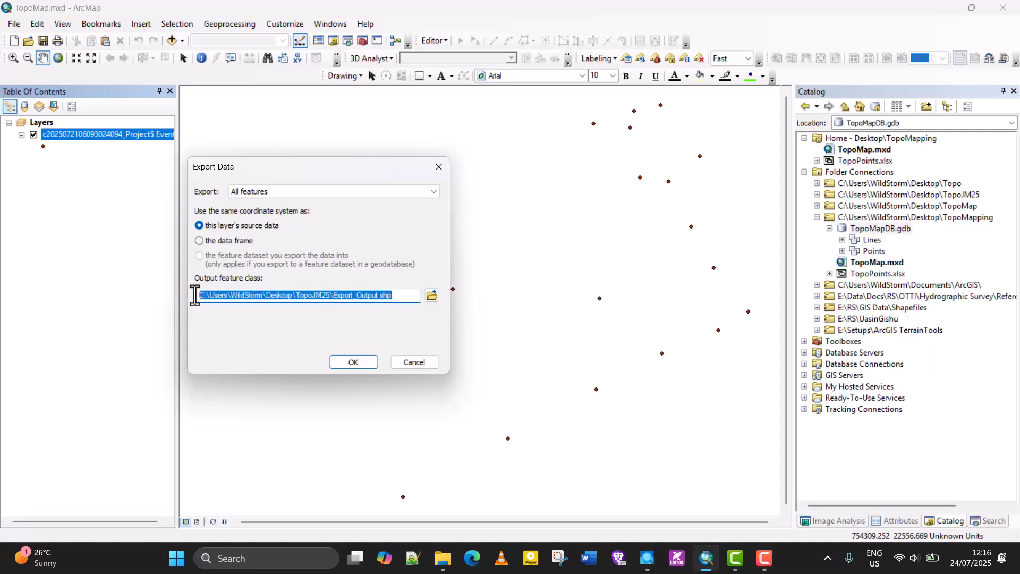
{"action": "left_click", "coordinate": [333, 296]}
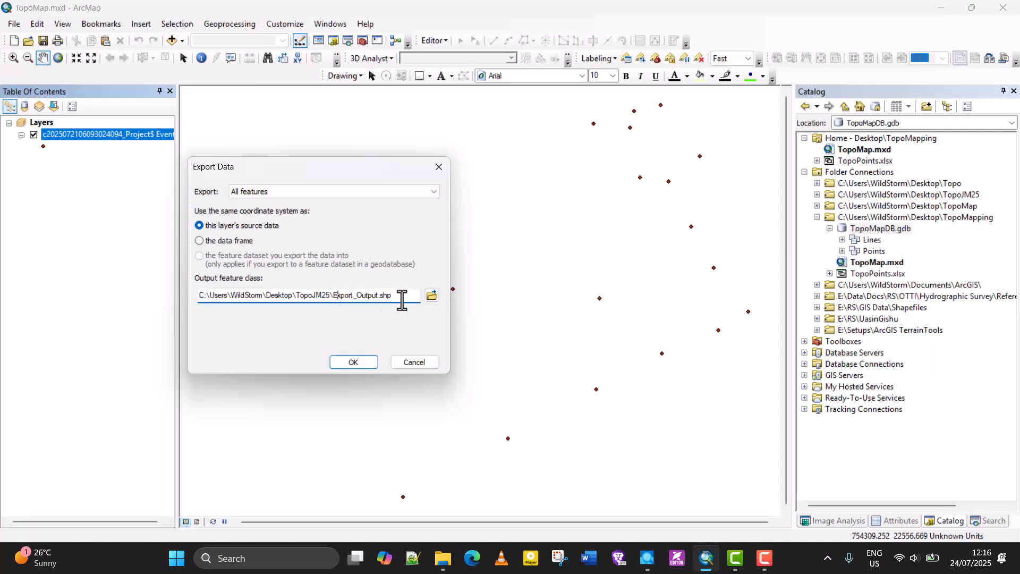
{"action": "left_click", "coordinate": [430, 296]}
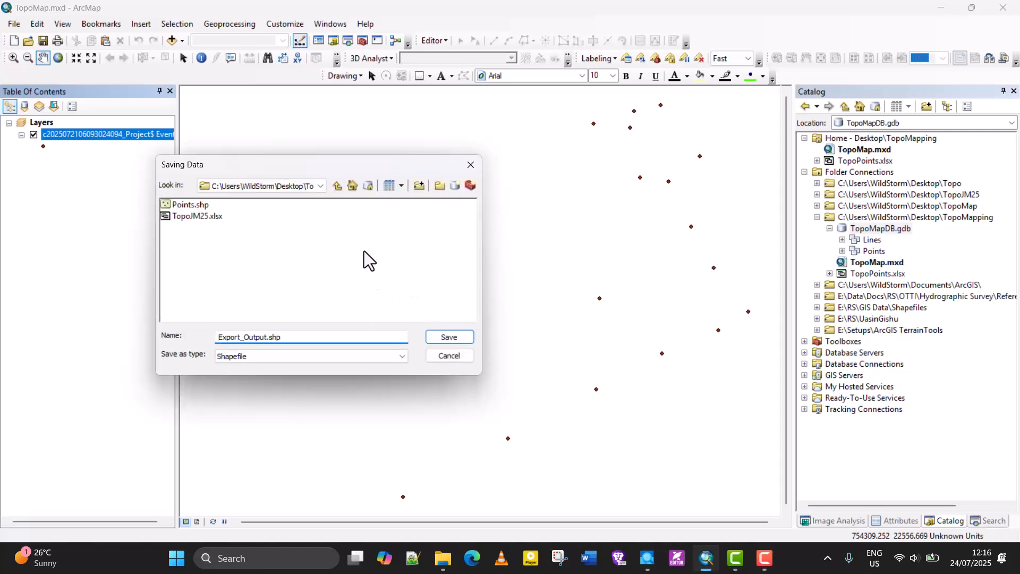
{"action": "left_click", "coordinate": [321, 186]}
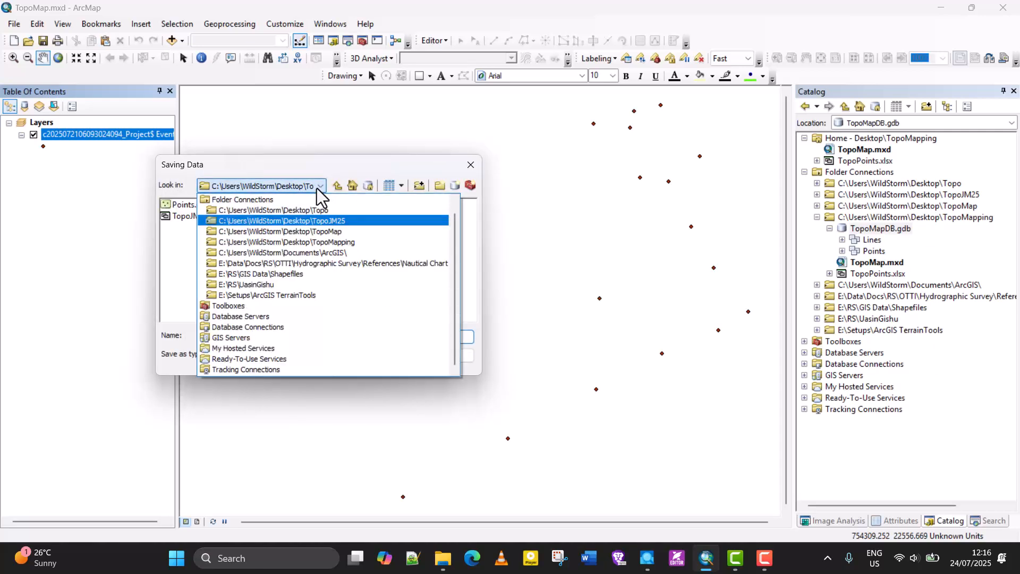
{"action": "left_click", "coordinate": [326, 242]}
Export the points as a shapefile named Exported_Points.shp and add it to the map as a layer.
{"action": "left_click", "coordinate": [269, 338]}
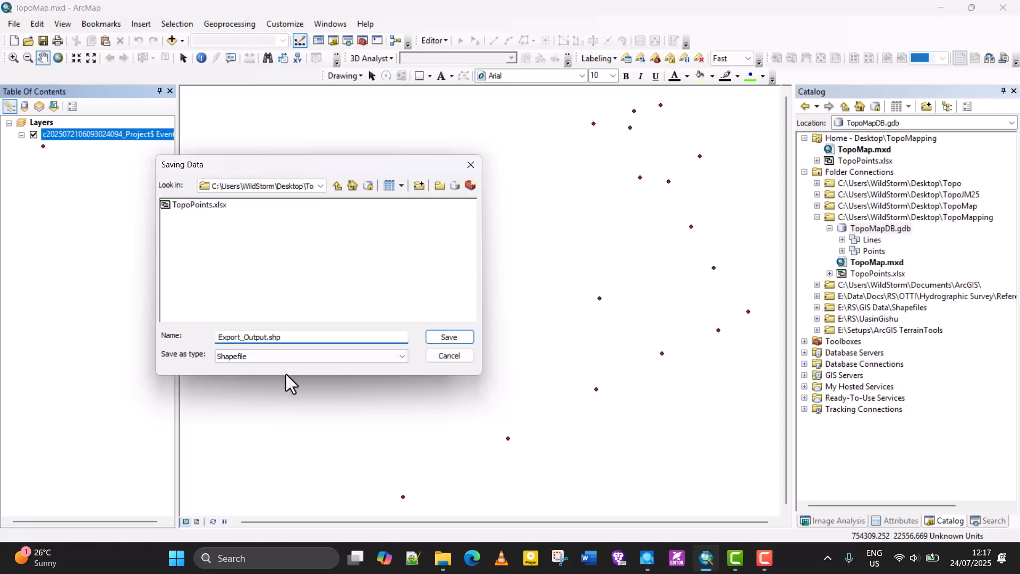
{"action": "key", "text": "BackSpace"}
{"action": "key", "text": "BackSpace"}
{"action": "key", "text": "BackSpace"}
{"action": "key", "text": "BackSpace"}
{"action": "key", "text": "BackSpace"}
{"action": "key", "text": "BackSpace"}
{"action": "key", "text": "BackSpace"}
{"action": "key", "text": "BackSpace"}
{"action": "key", "text": "BackSpace"}
{"action": "key", "text": "BackSpace"}
{"action": "key", "text": "BackSpace"}
{"action": "key", "text": "BackSpace"}
{"action": "key", "text": "BackSpace"}
{"action": "type", "text": "Exported_Points"}
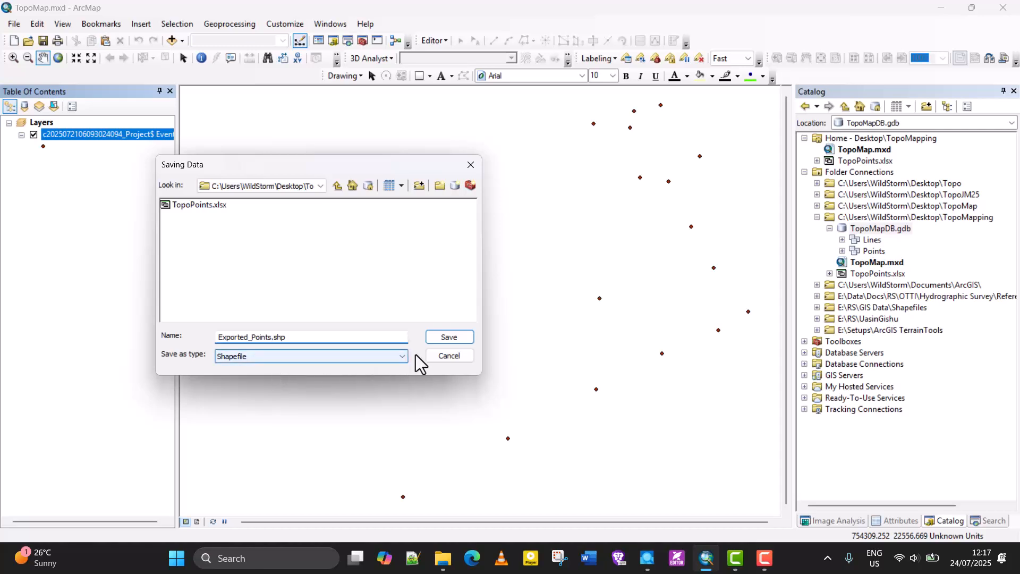
{"action": "left_click", "coordinate": [445, 341]}
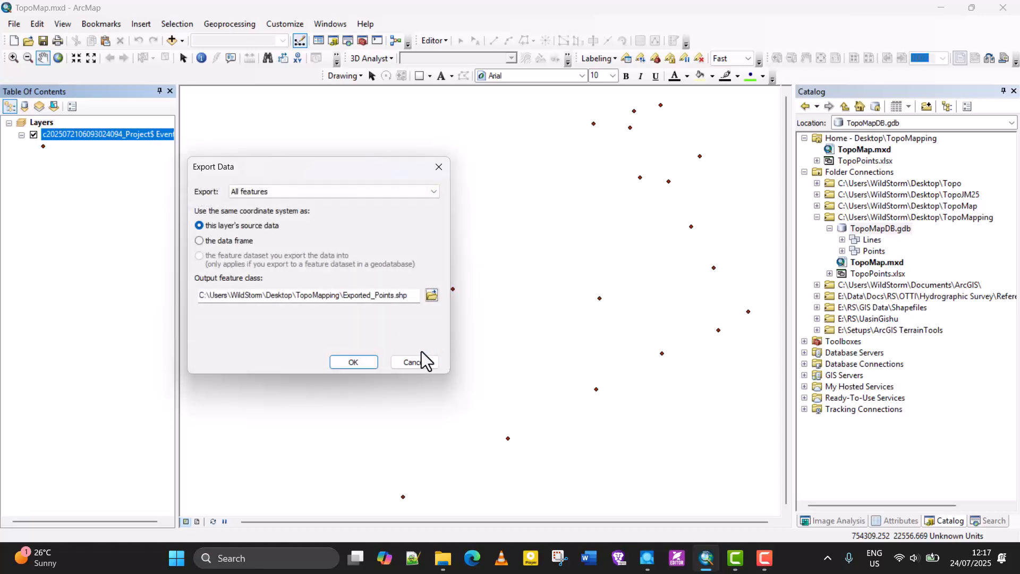
{"action": "left_click", "coordinate": [353, 362]}
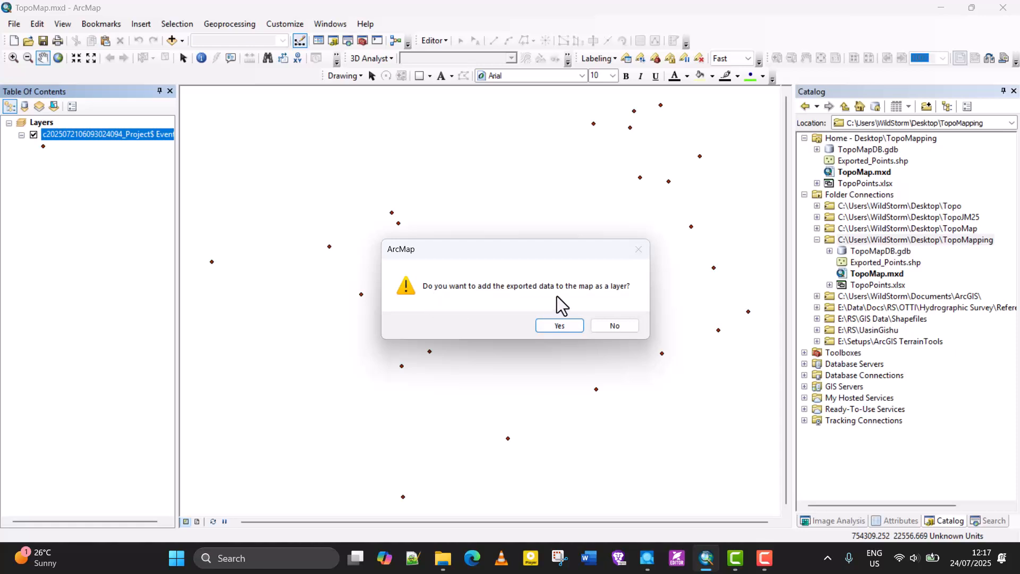
{"action": "left_click", "coordinate": [561, 326]}
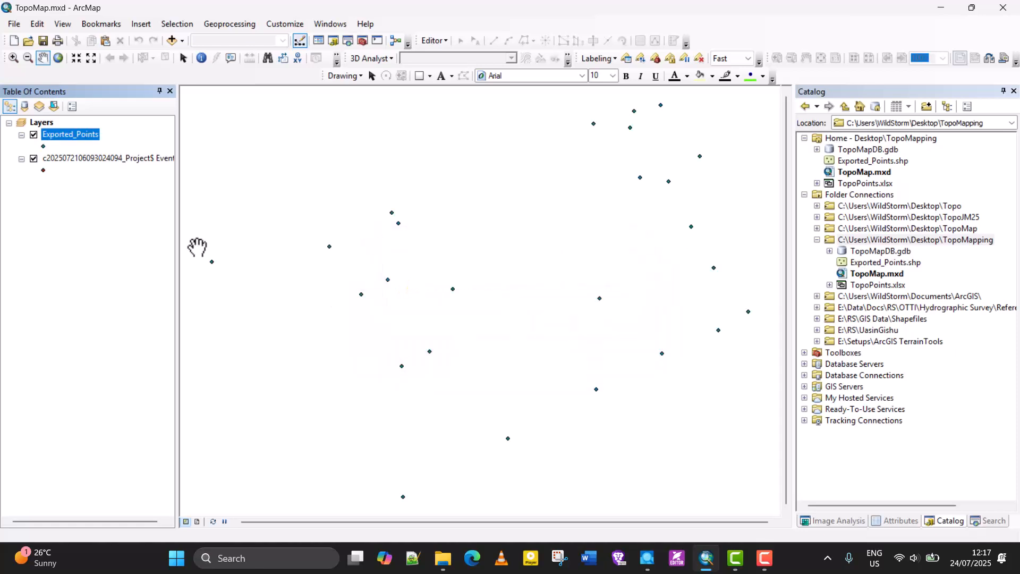
{"action": "left_click", "coordinate": [66, 158]}
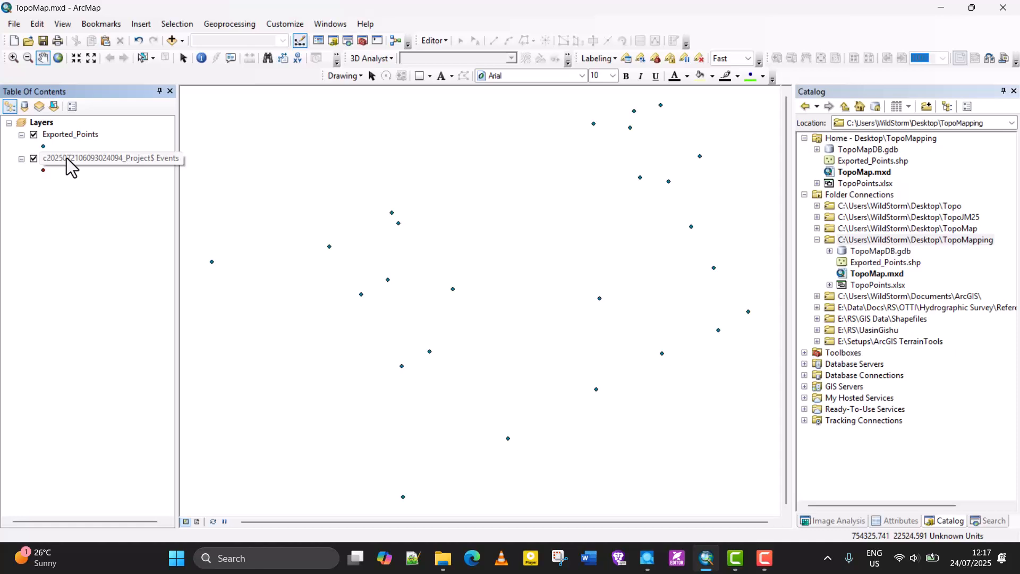
{"action": "right_click", "coordinate": [66, 158]}
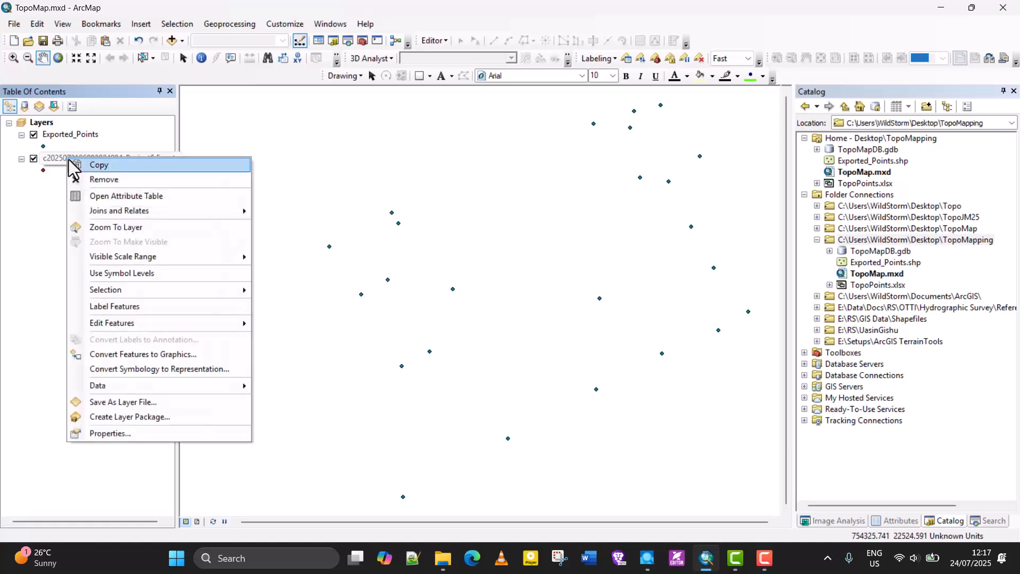
{"action": "left_click", "coordinate": [101, 181]}
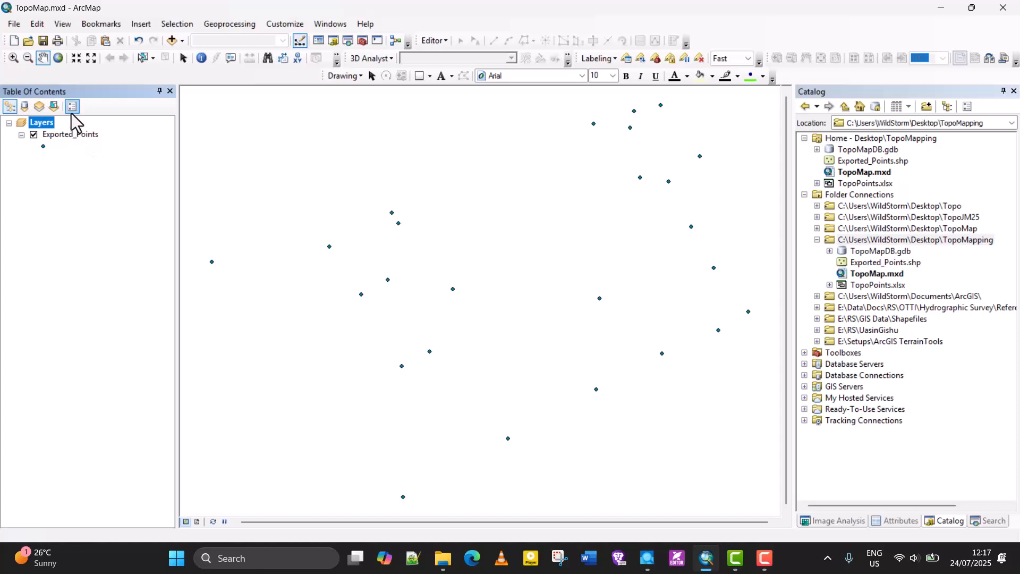
{"action": "left_click", "coordinate": [43, 41]}
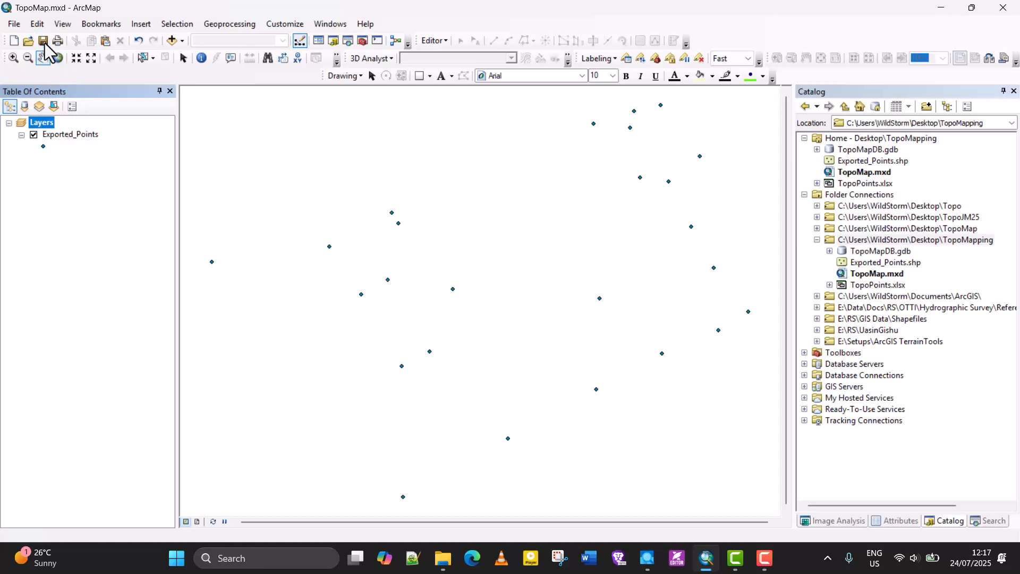